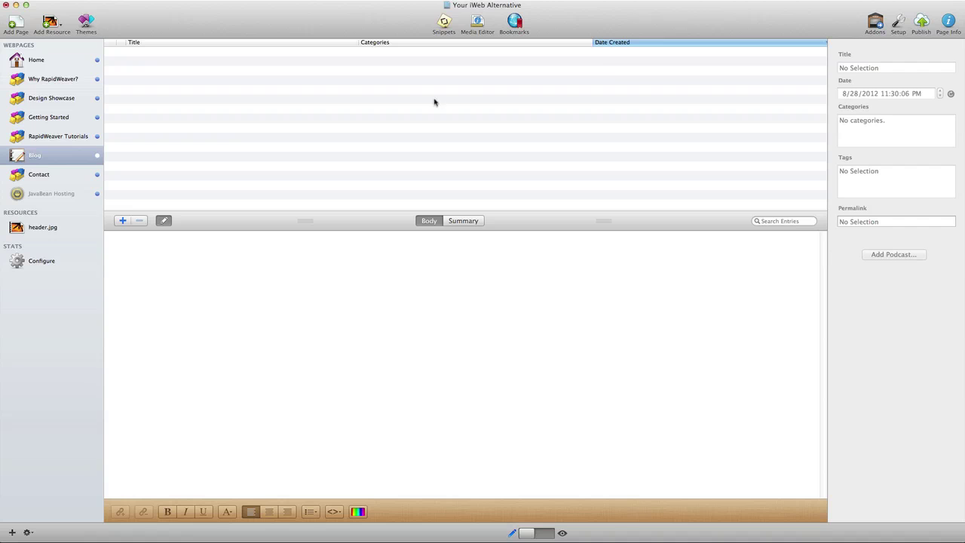
- Add a new entry to the Blog page and title it "Welcome to our blog!"
{"action": "left_click", "coordinate": [15, 24]}
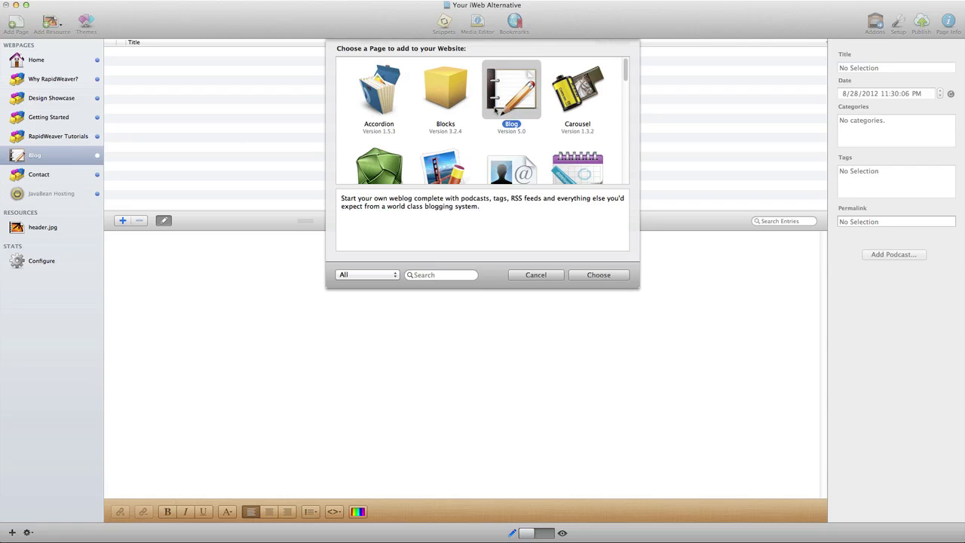
{"action": "left_click", "coordinate": [540, 276]}
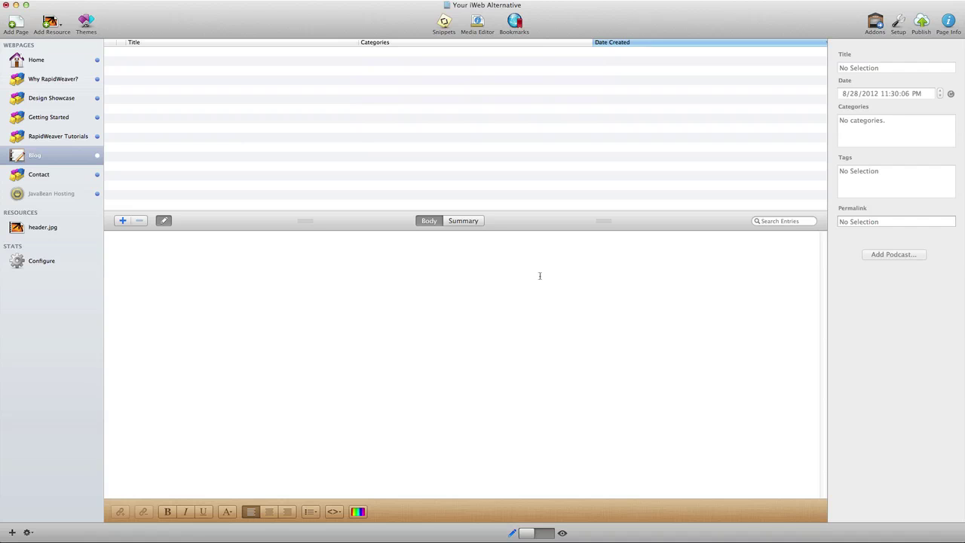
{"action": "left_click", "coordinate": [122, 221]}
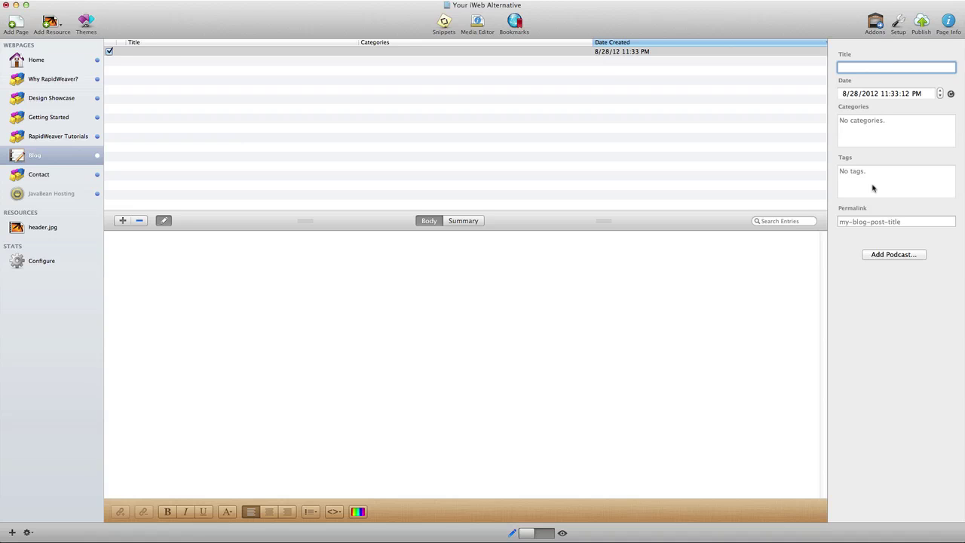
{"action": "type", "text": "Welcome to our blog!"}
{"action": "key", "text": "Return"}
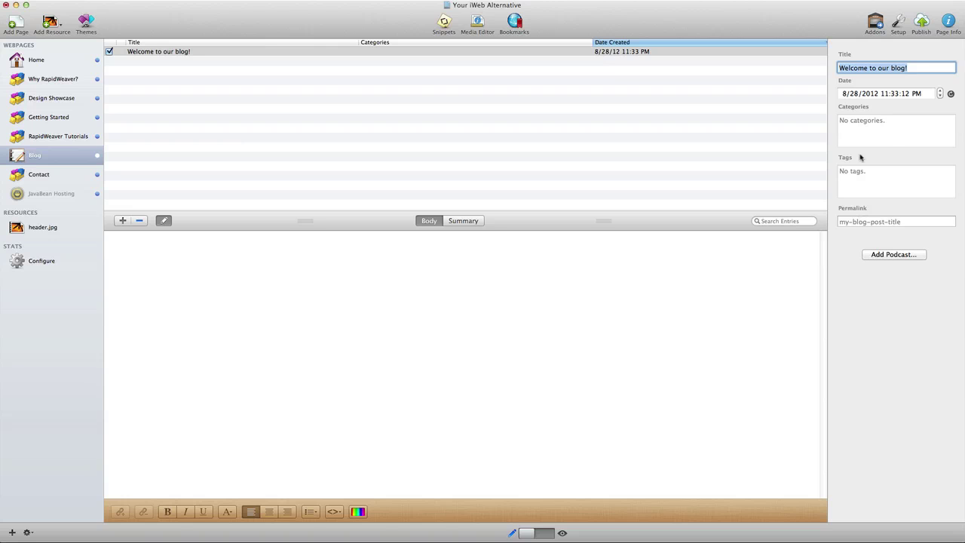
- Review the comment provider choices in the blog's page settings, and enable categories and tags
{"action": "left_click", "coordinate": [949, 24]}
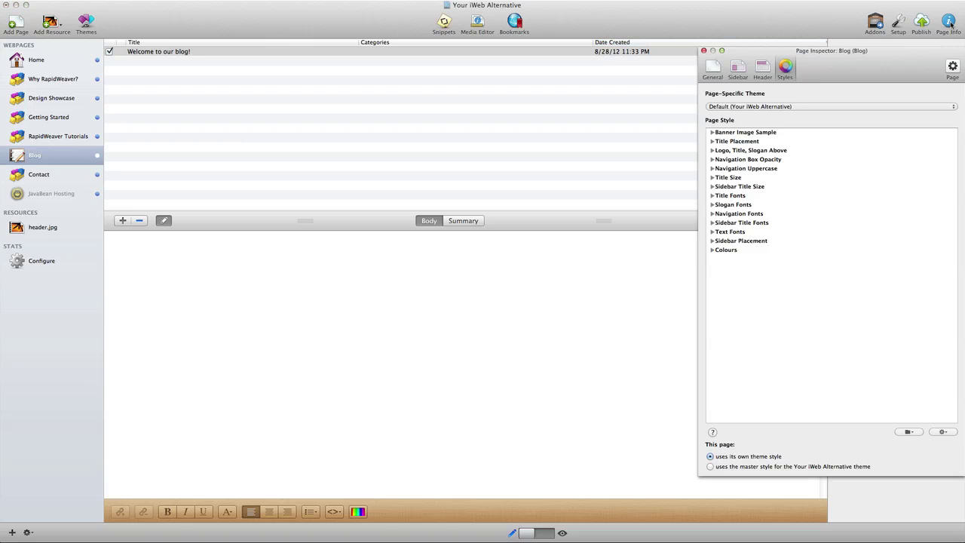
{"action": "left_click", "coordinate": [952, 66]}
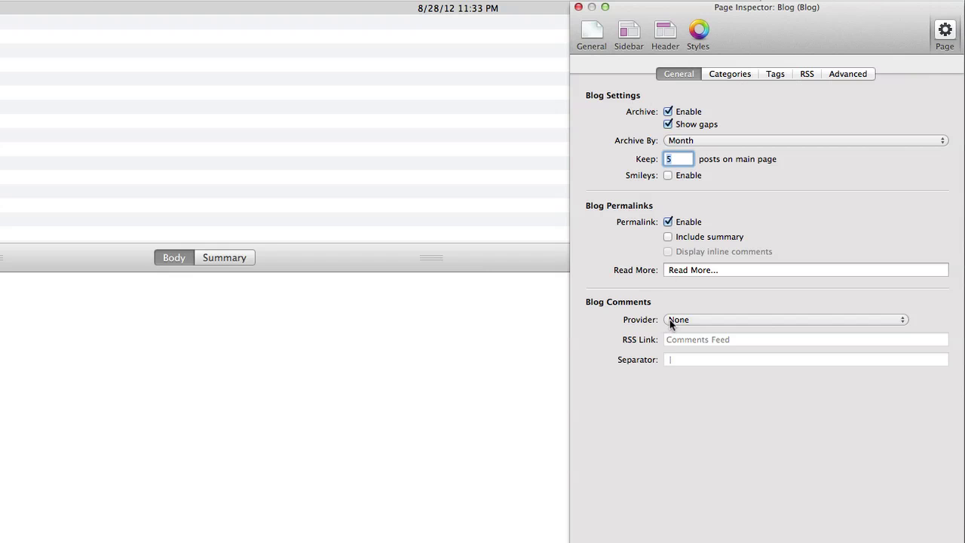
{"action": "left_click", "coordinate": [755, 319]}
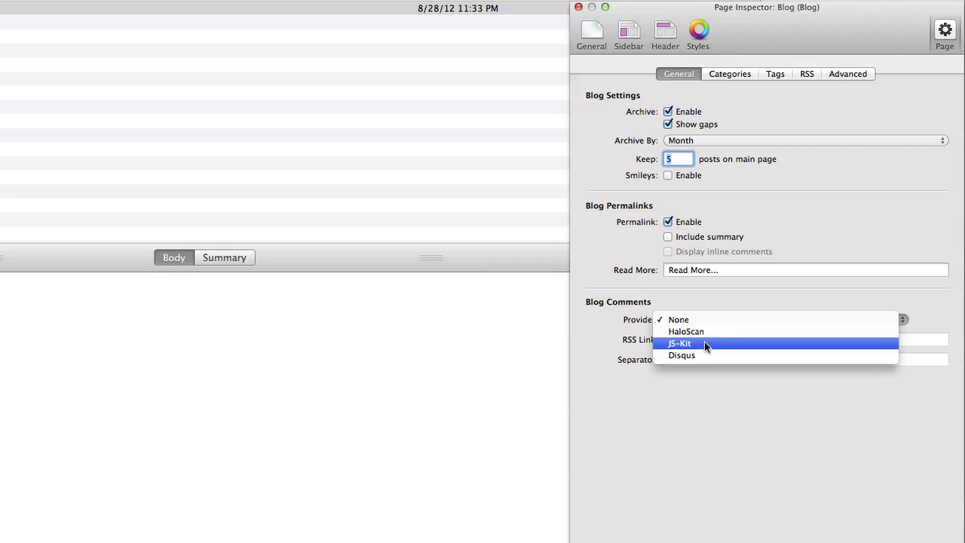
{"action": "left_click", "coordinate": [702, 399]}
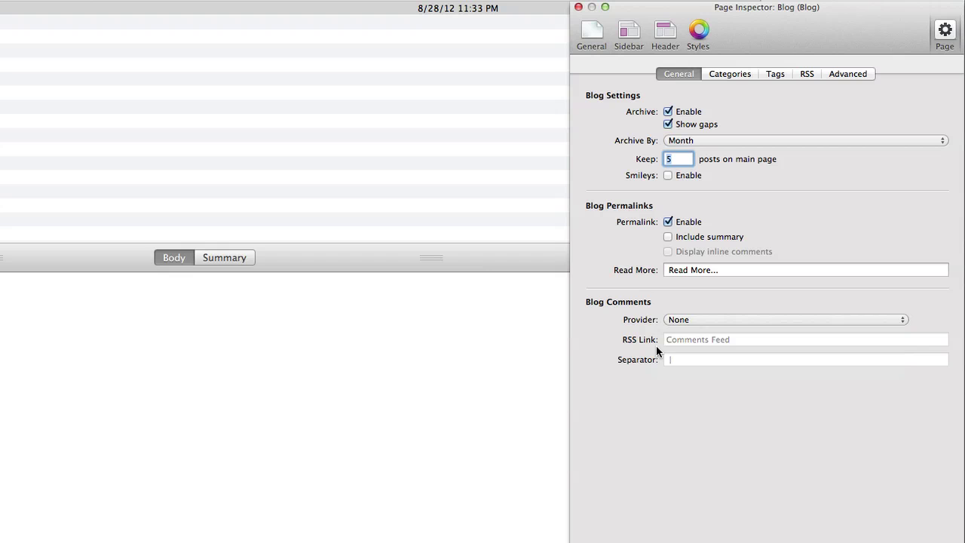
{"action": "left_click", "coordinate": [716, 75]}
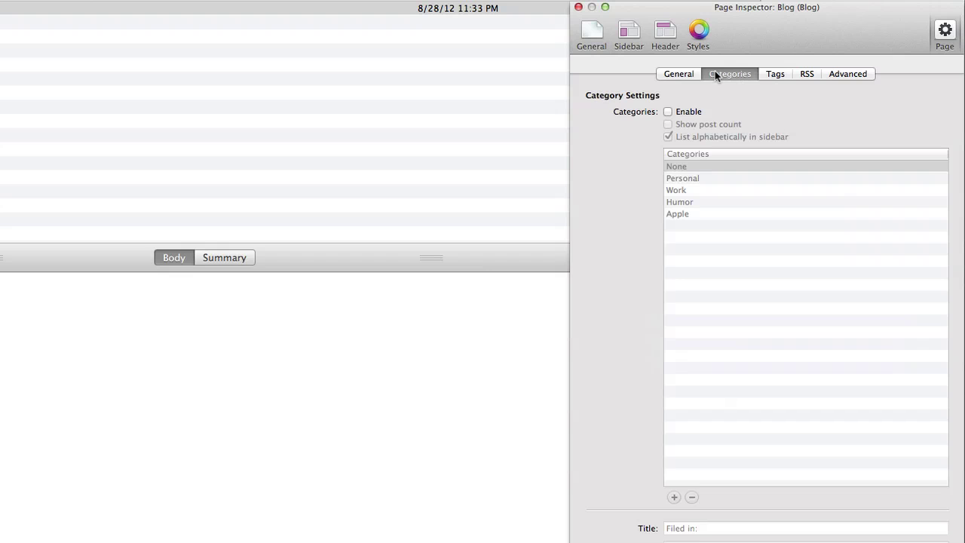
{"action": "left_click", "coordinate": [666, 111]}
{"action": "left_click", "coordinate": [774, 74]}
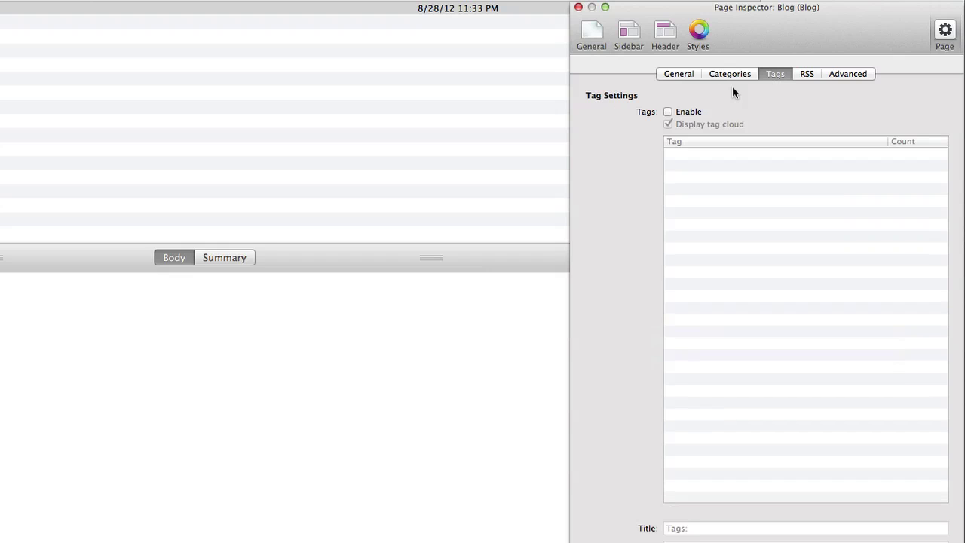
{"action": "left_click", "coordinate": [669, 112]}
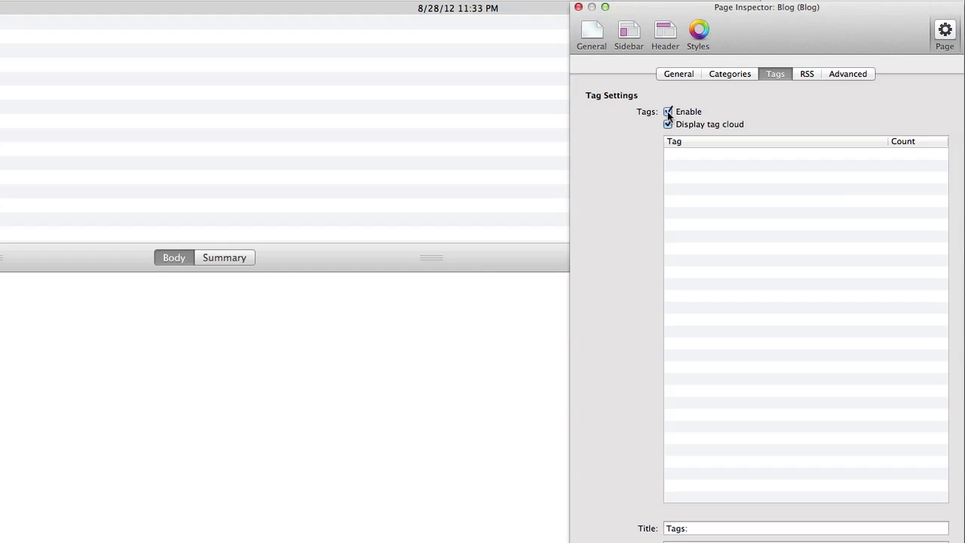
- Examine the blog's RSS feed settings and its advanced date format, iTunes, Channel, Other and Ping options, and close the page inspector
{"action": "left_click", "coordinate": [805, 74]}
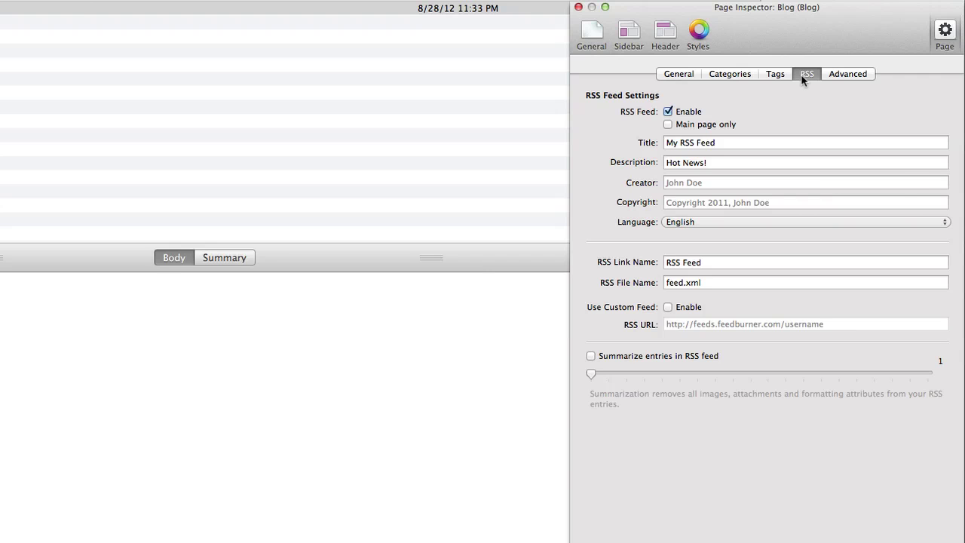
{"action": "left_click", "coordinate": [854, 74]}
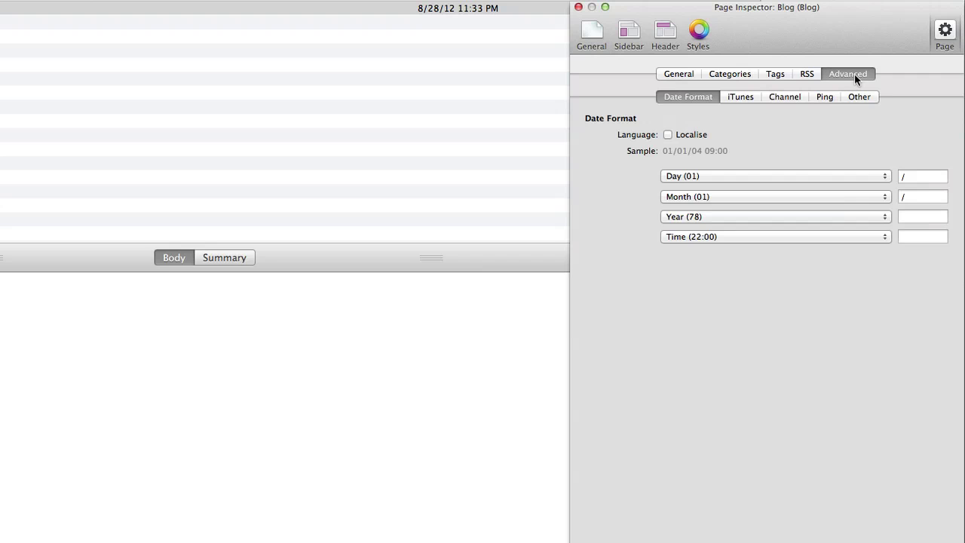
{"action": "left_click", "coordinate": [742, 97]}
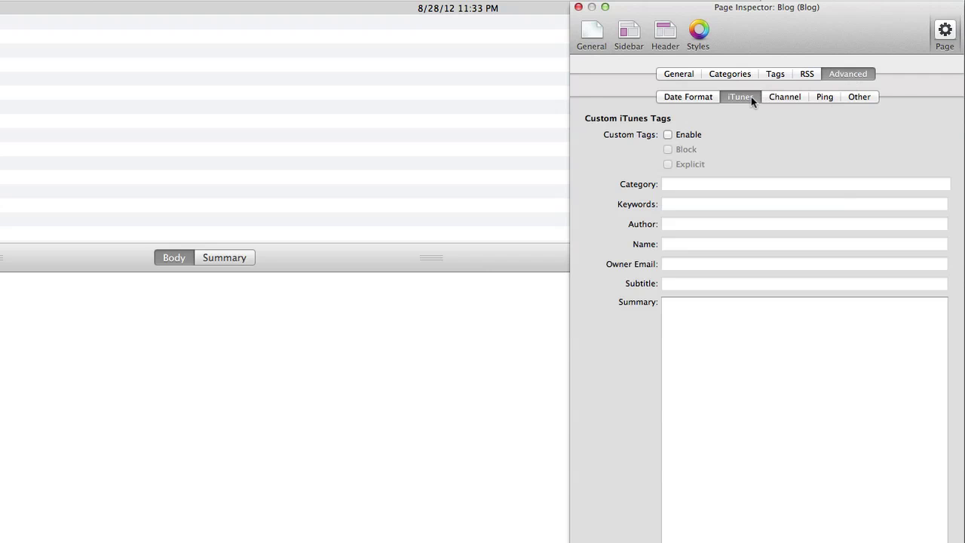
{"action": "left_click", "coordinate": [781, 97]}
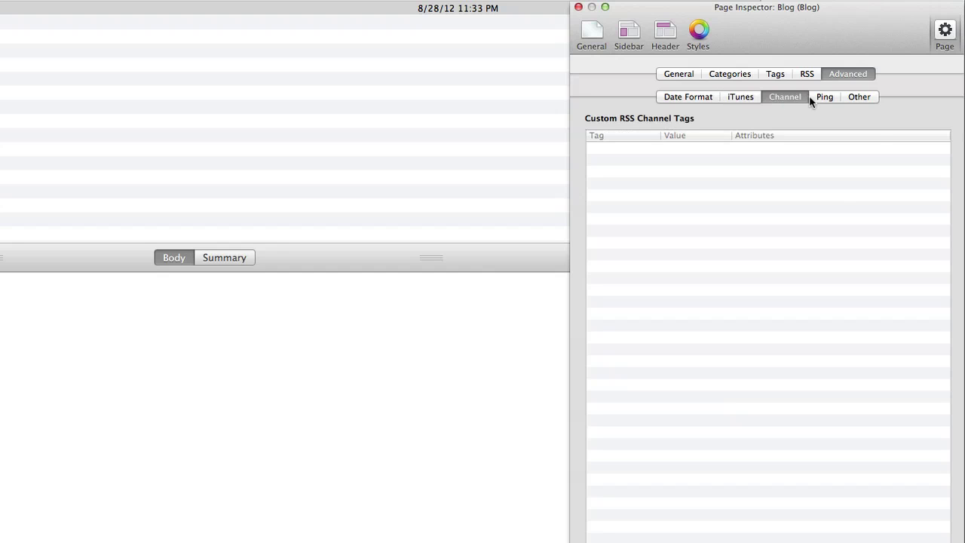
{"action": "left_click", "coordinate": [857, 97]}
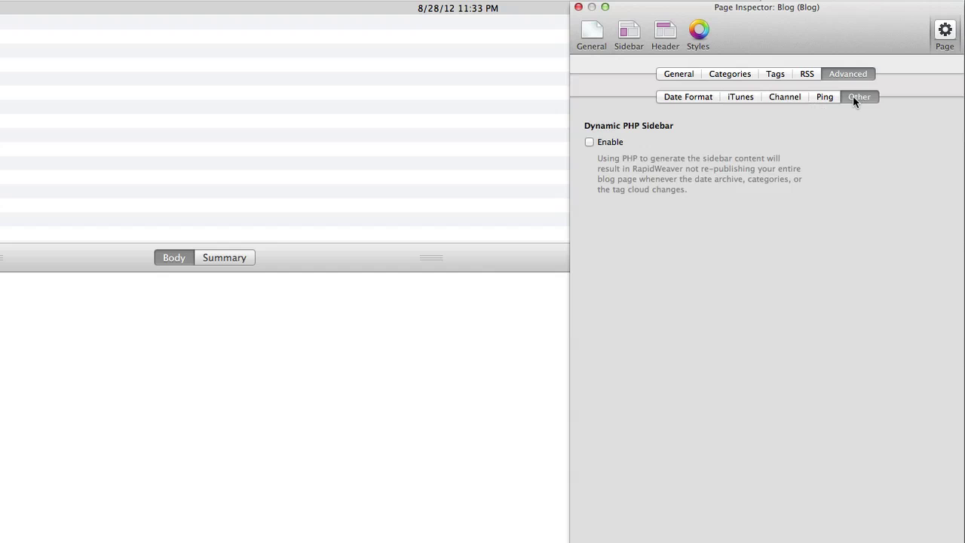
{"action": "left_click", "coordinate": [833, 96]}
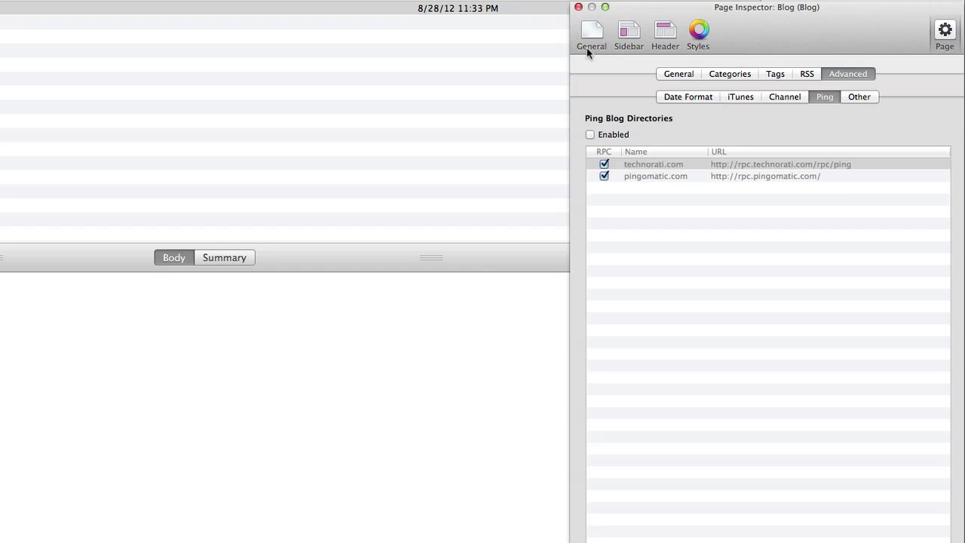
{"action": "left_click", "coordinate": [578, 7]}
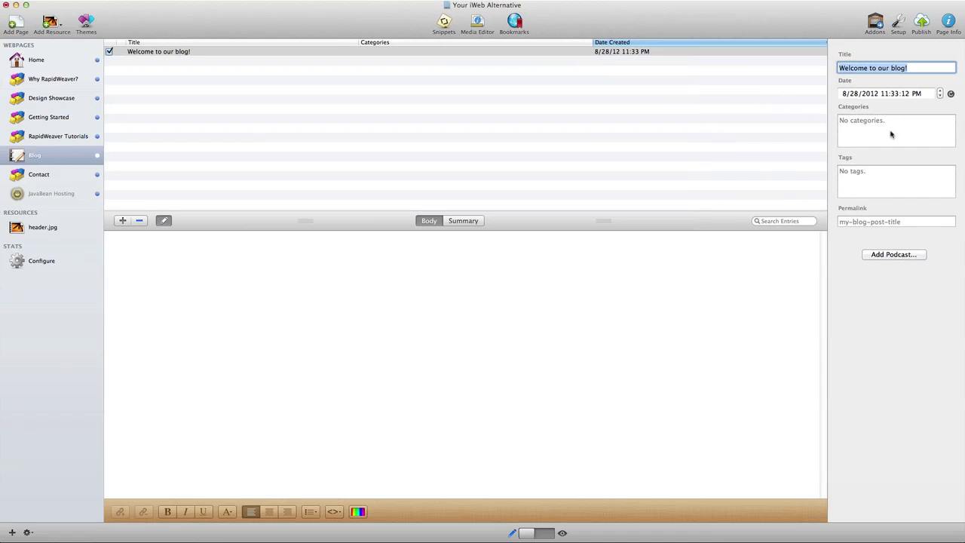
- Assign the category "Blogging" to the blog entry
{"action": "left_click", "coordinate": [867, 121]}
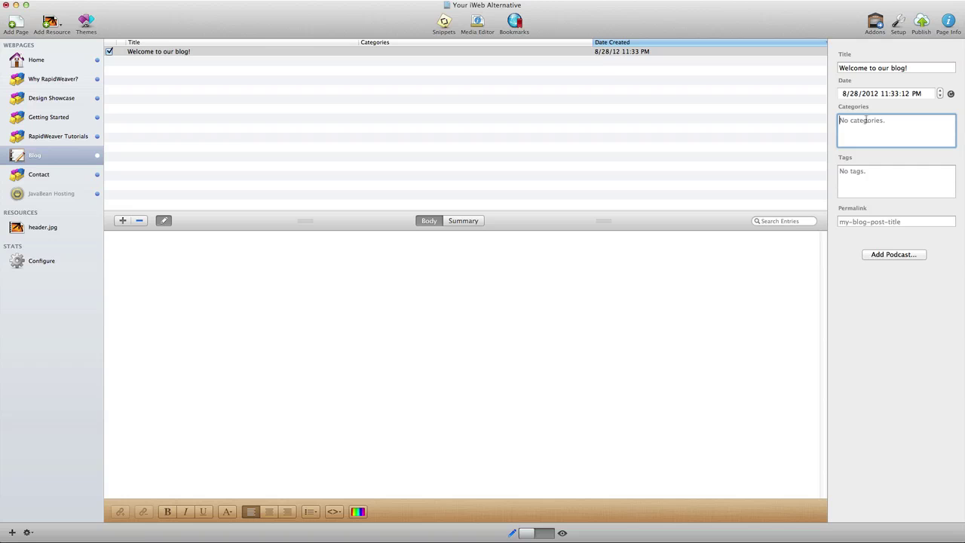
{"action": "type", "text": "Blogging"}
{"action": "key", "text": "Return"}
- Give the blog entry the tags "RapidWeaver", "websited design" and "blogging"
{"action": "left_click", "coordinate": [890, 175]}
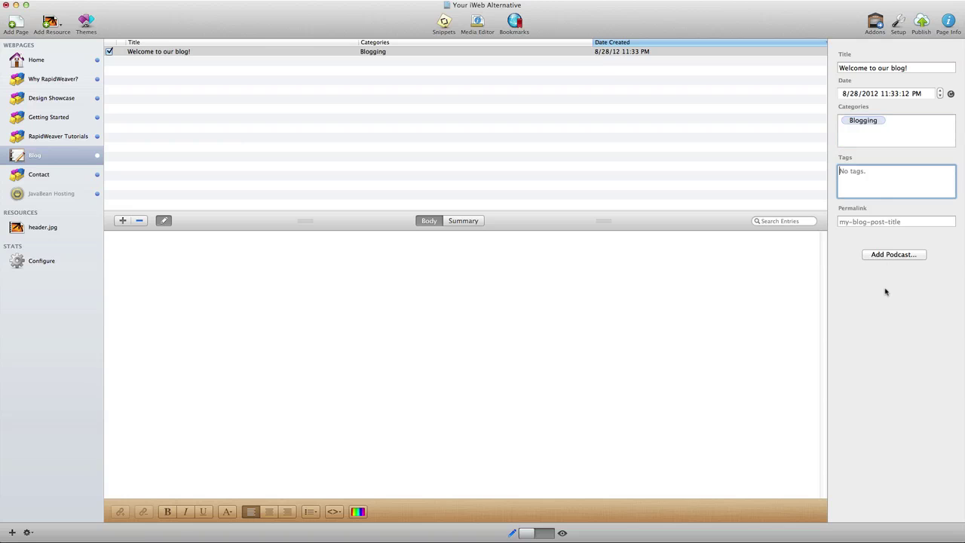
{"action": "type", "text": "RapidWeaver"}
{"action": "key", "text": "Return"}
{"action": "type", "text": "websited esig"}
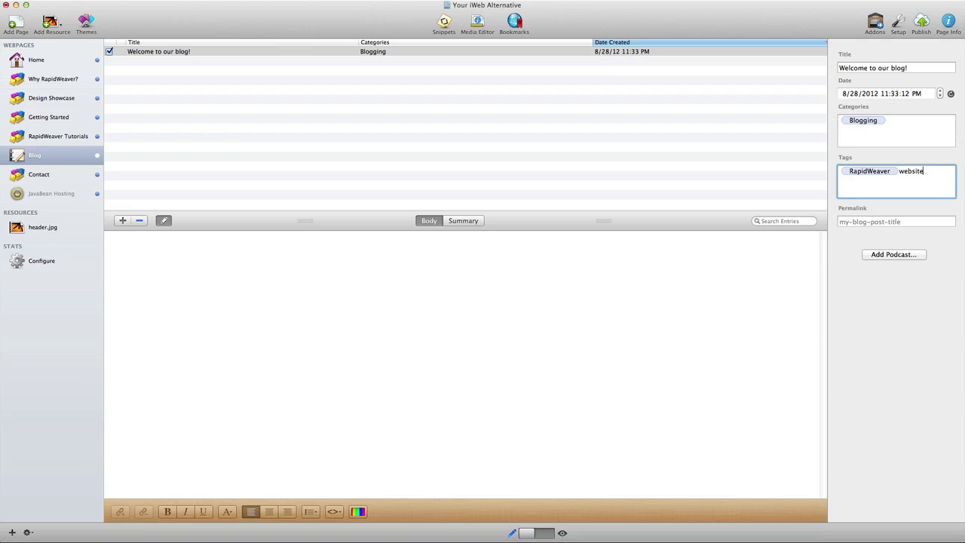
{"action": "key", "text": "BackSpace"}
{"action": "key", "text": "BackSpace"}
{"action": "key", "text": "BackSpace"}
{"action": "key", "text": "BackSpace"}
{"action": "type", "text": "design"}
{"action": "key", "text": "Return"}
{"action": "type", "text": "blogging"}
{"action": "key", "text": "Return"}
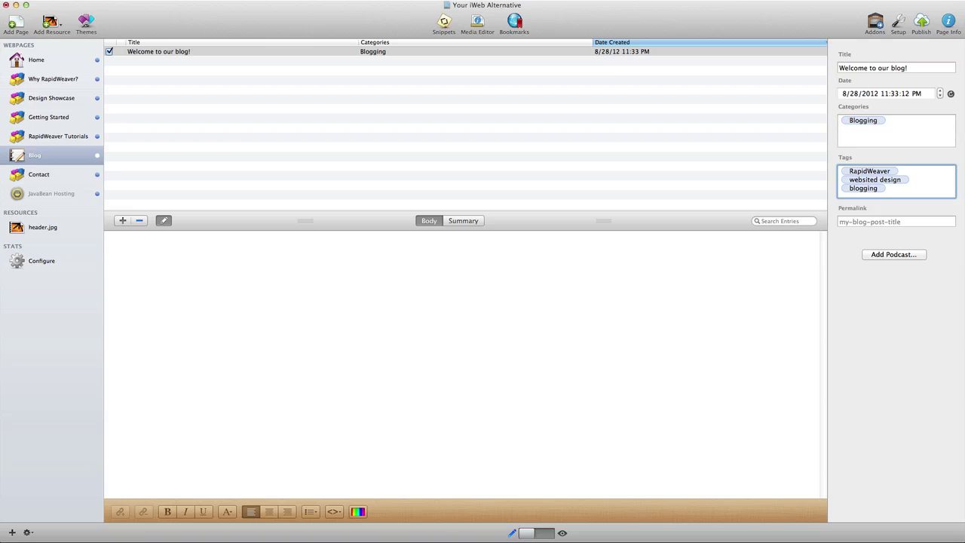
- Set the entry's permalink to "rapidweaver_blogging_website_design"
{"action": "left_click", "coordinate": [871, 224]}
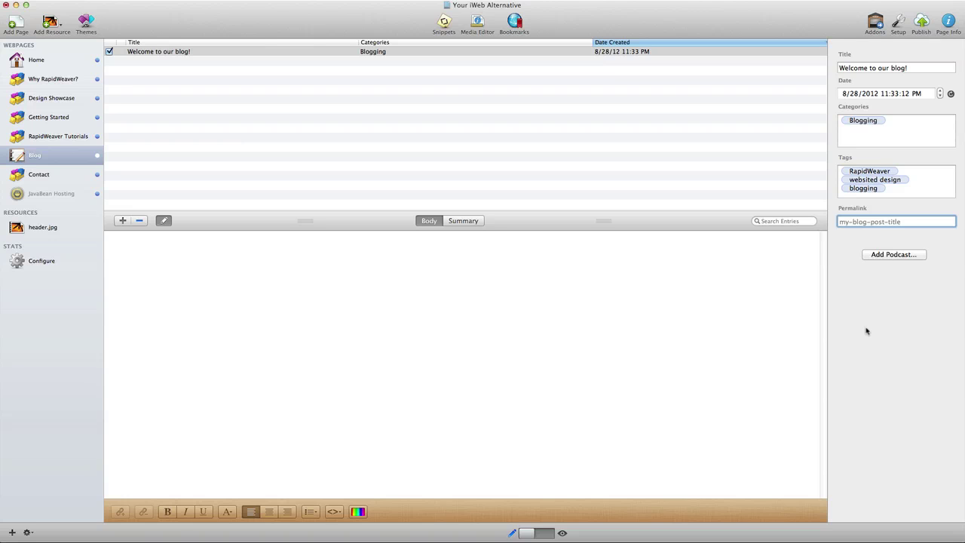
{"action": "type", "text": "rapidweaver_blogging_website_design"}
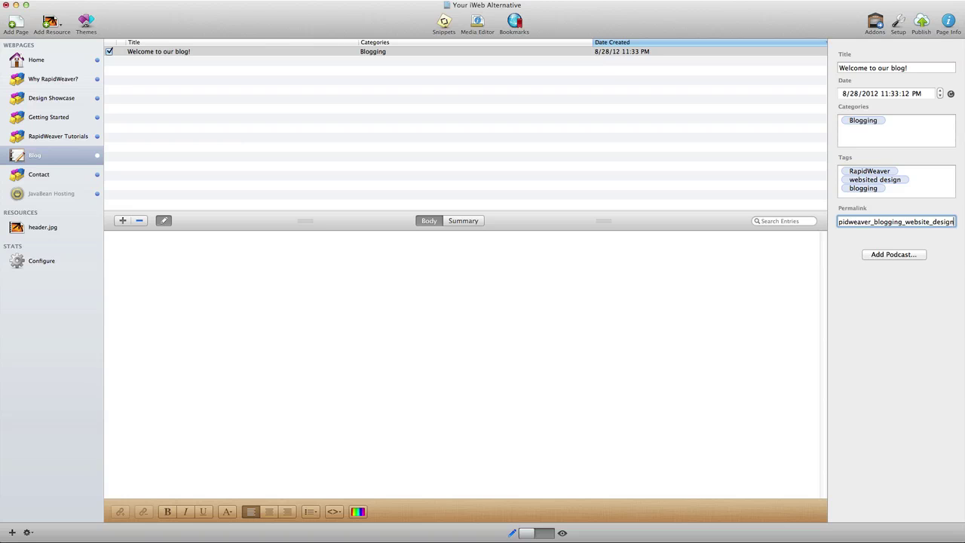
{"action": "key", "text": "Return"}
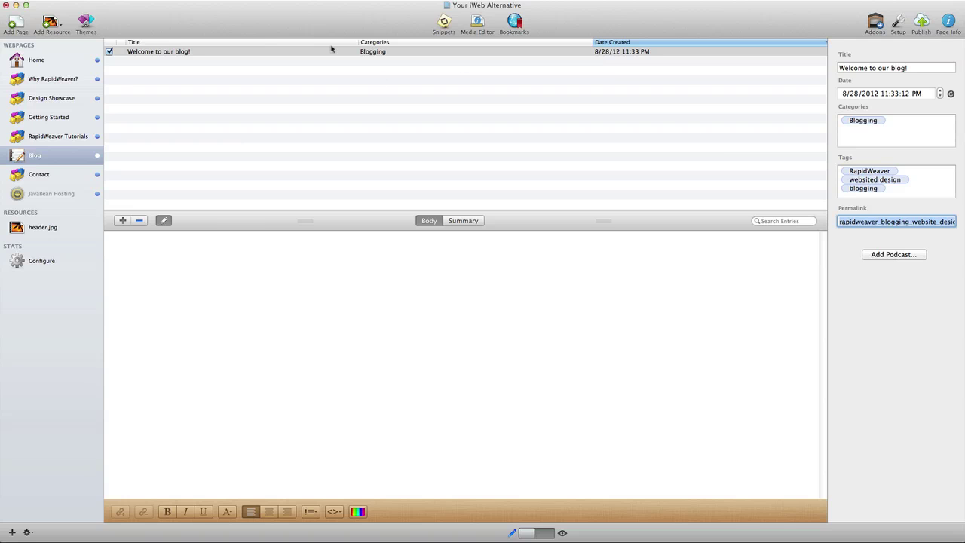
- Insert the image api.jpeg into the entry's body and look over its options in the Media Editor
{"action": "left_click", "coordinate": [160, 299]}
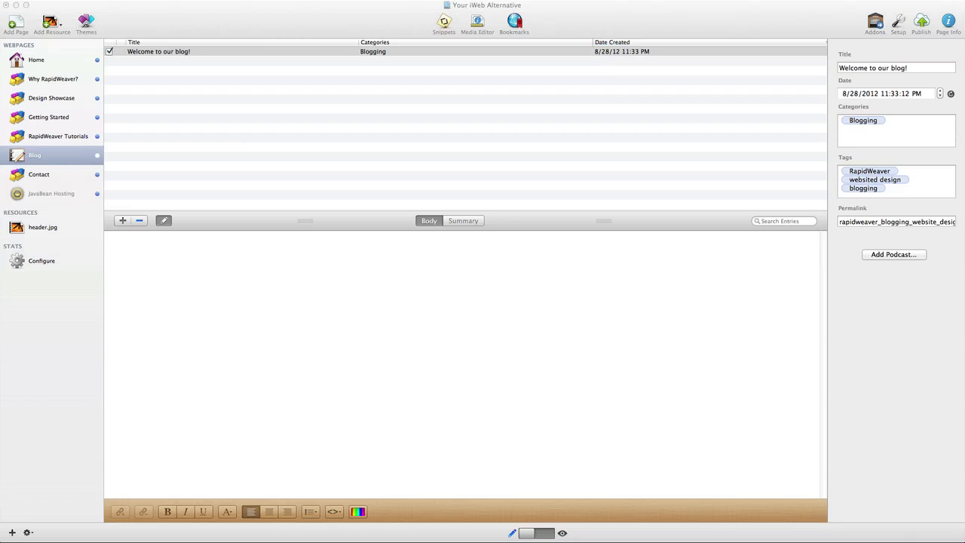
{"action": "left_click_drag", "start_coordinate": [958, 360], "coordinate": [198, 269]}
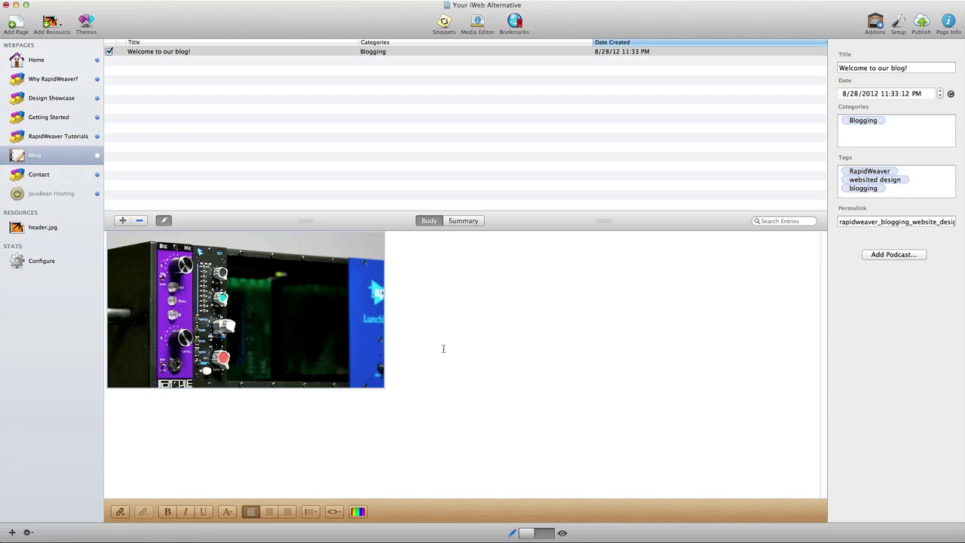
{"action": "double_click", "coordinate": [262, 294]}
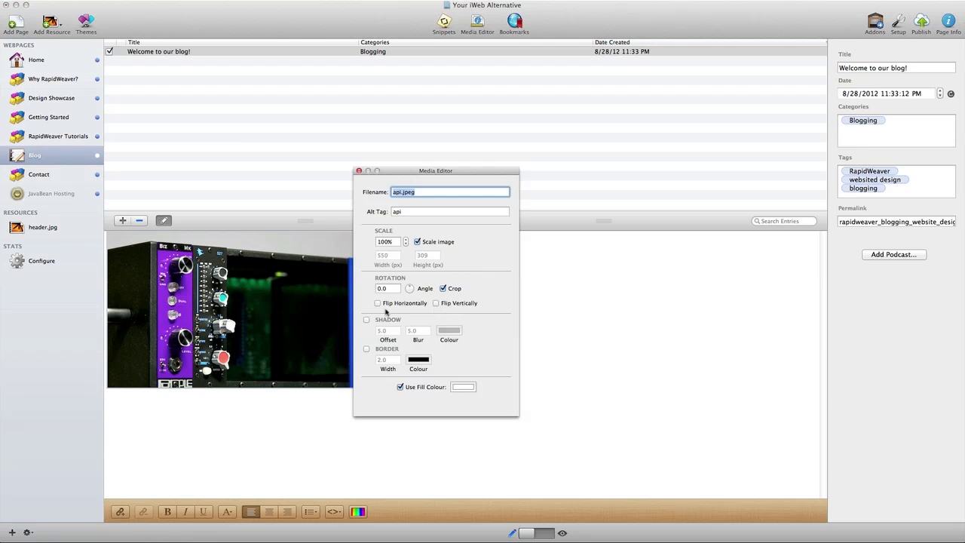
{"action": "left_click", "coordinate": [359, 170]}
- Paste the copied article text about the Google Analytics Experiments tutorial on a new line below the image
{"action": "key", "text": "Return"}
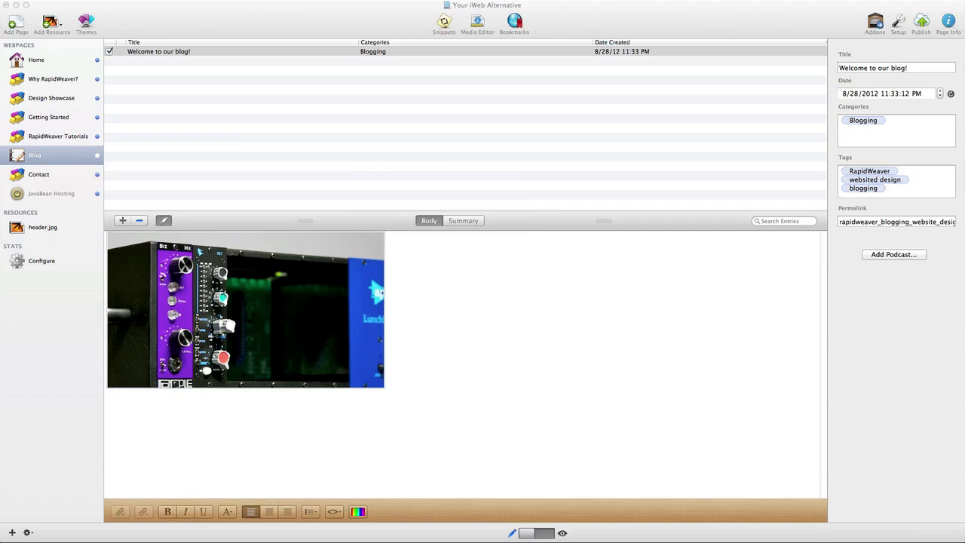
{"action": "left_click", "coordinate": [293, 441]}
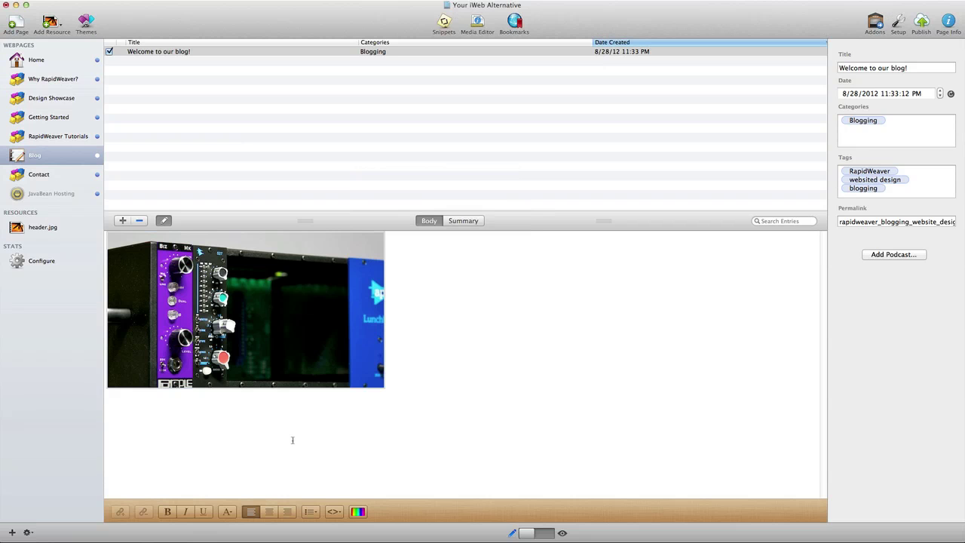
{"action": "key", "text": "super+v"}
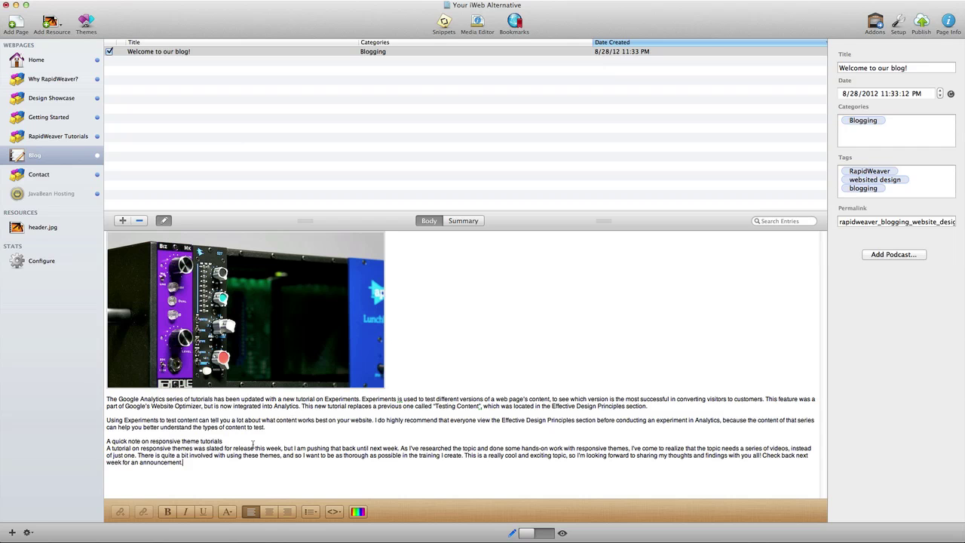
- Preview the blog page and check the finished entry with its image, text, tags and sidebar
{"action": "left_click", "coordinate": [555, 533]}
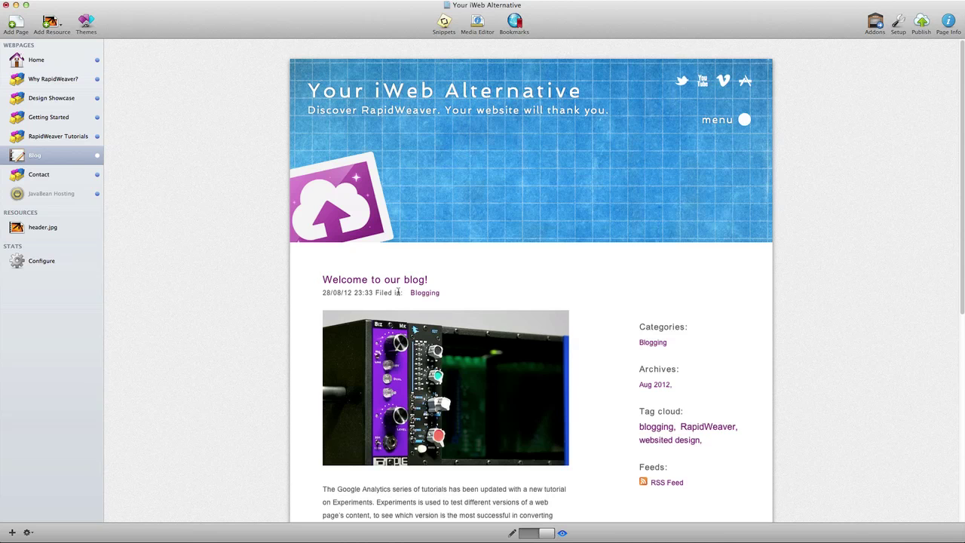
{"action": "scroll", "coordinate": [420, 295], "scroll_direction": "down", "scroll_amount": 2}
{"action": "scroll", "coordinate": [420, 295], "scroll_direction": "down", "scroll_amount": 5}
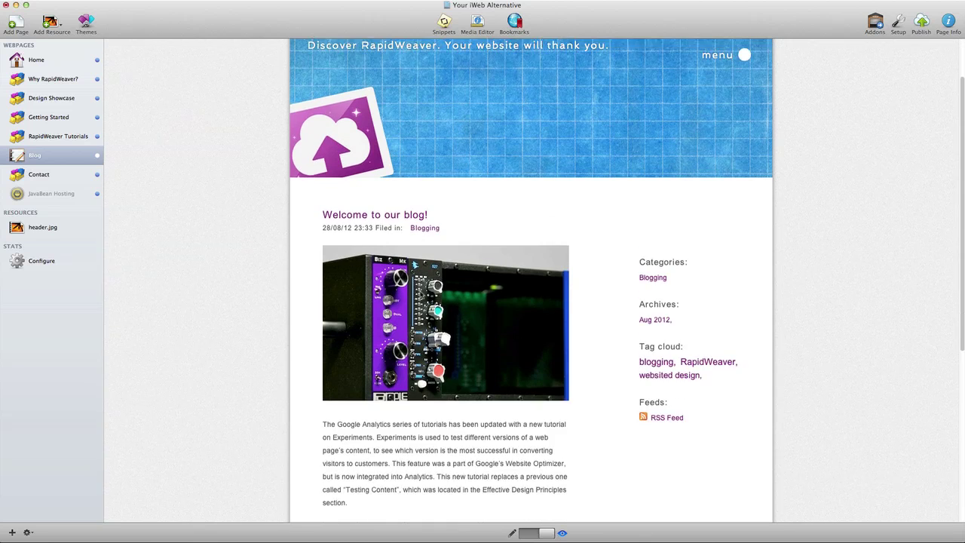
{"action": "scroll", "coordinate": [425, 381], "scroll_direction": "down", "scroll_amount": 10}
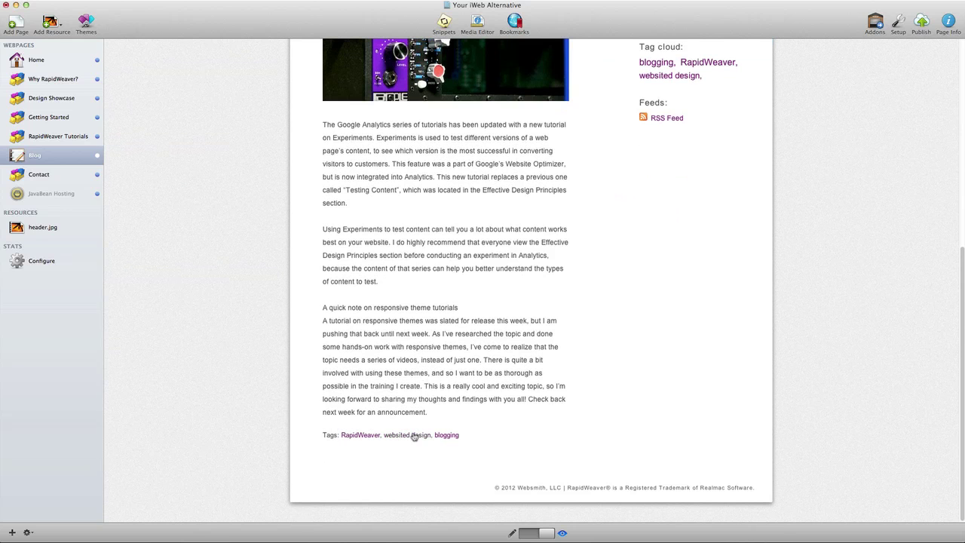
{"action": "scroll", "coordinate": [443, 435], "scroll_direction": "up", "scroll_amount": 9}
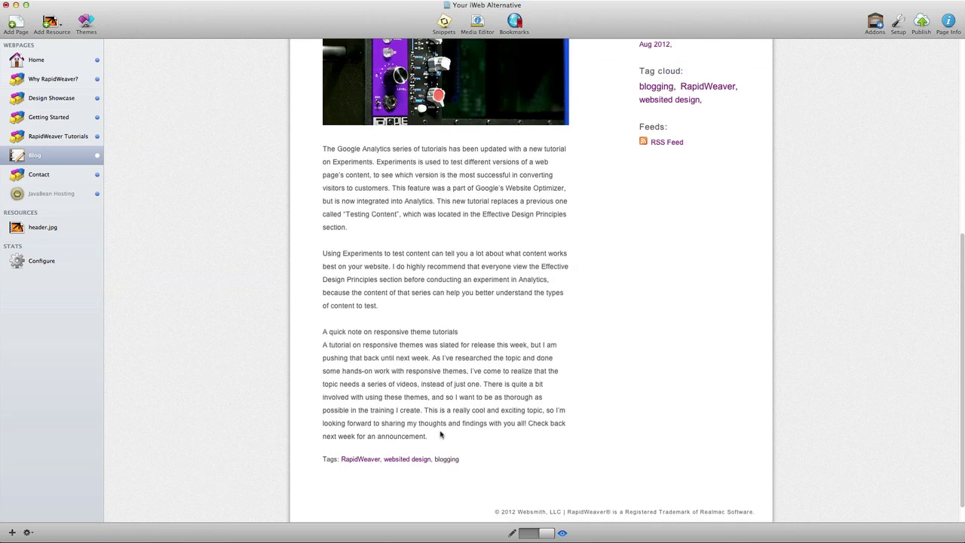
- Review the previewed blog entry from its tags back up to the page header, including the categories, archives and tag cloud
{"action": "scroll", "coordinate": [442, 436], "scroll_direction": "up", "scroll_amount": 3}
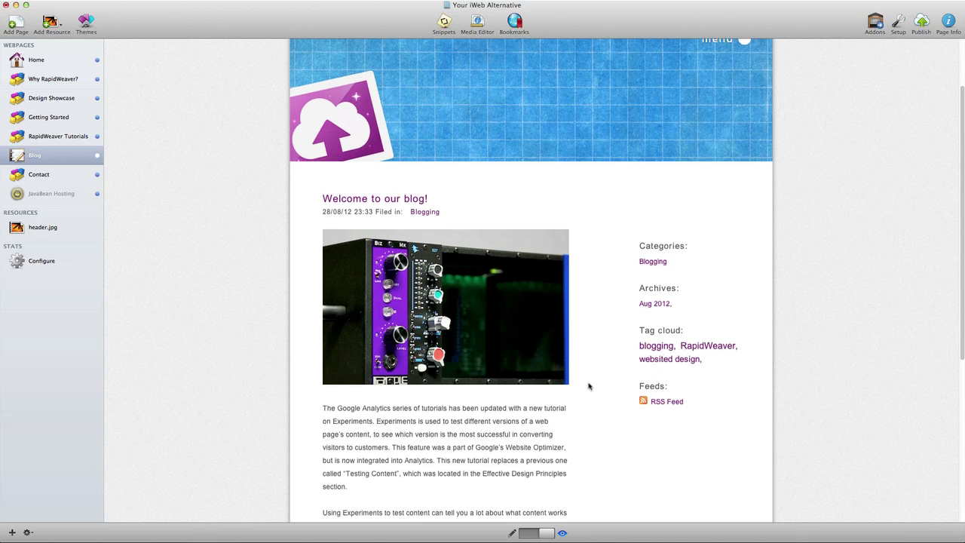
{"action": "scroll", "coordinate": [589, 387], "scroll_direction": "down", "scroll_amount": 3}
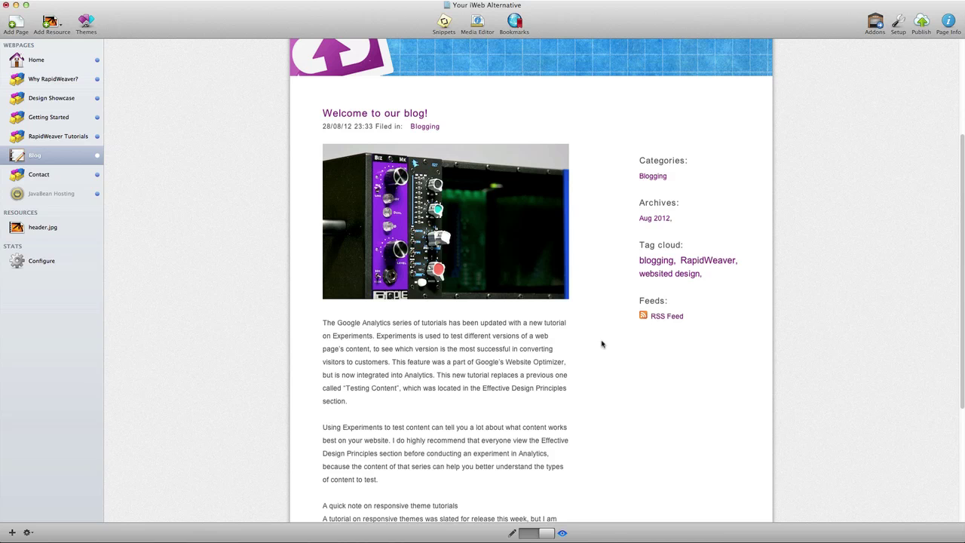
{"action": "scroll", "coordinate": [601, 344], "scroll_direction": "up", "scroll_amount": 5}
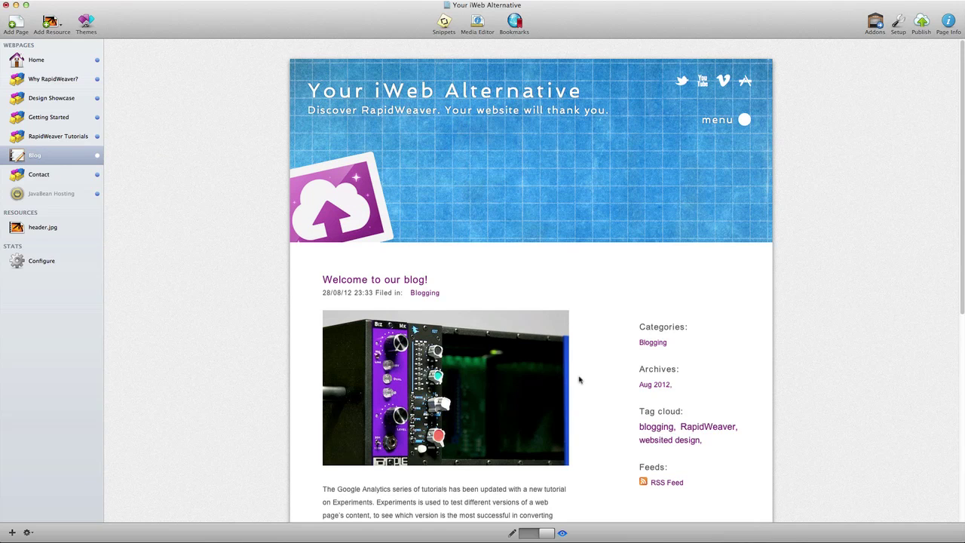
- Inspect the blog page's sidebar content in the Page Inspector, check the page in preview again, and return to editing
{"action": "left_click", "coordinate": [526, 534]}
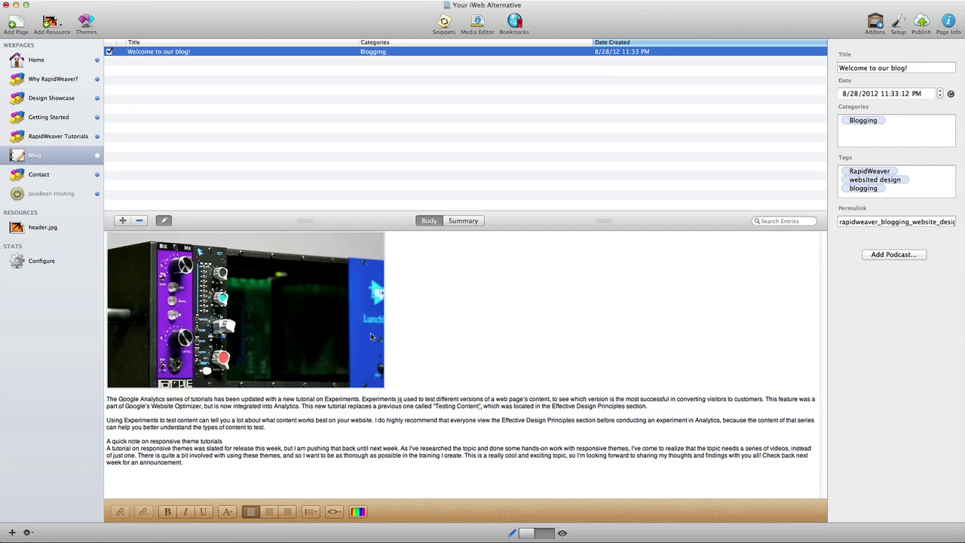
{"action": "left_click", "coordinate": [951, 22]}
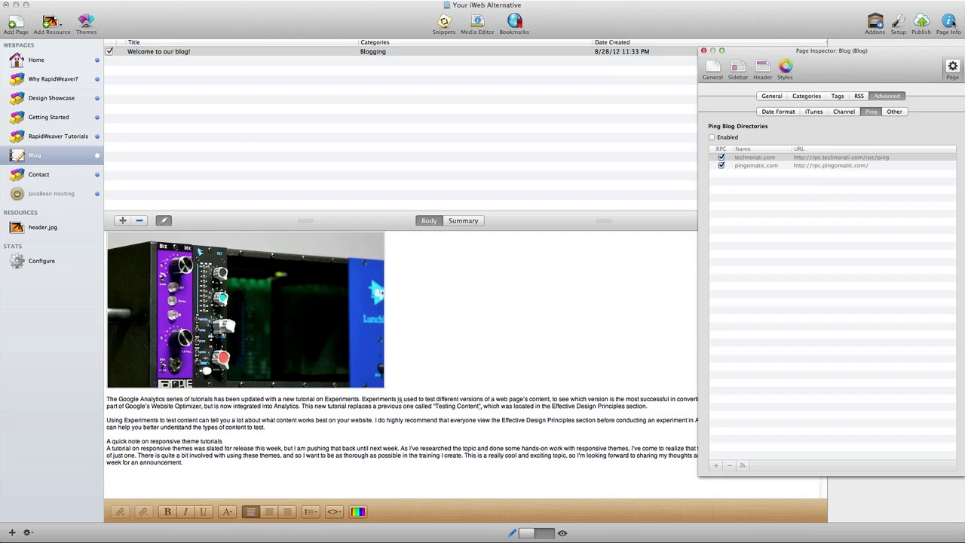
{"action": "left_click", "coordinate": [731, 71]}
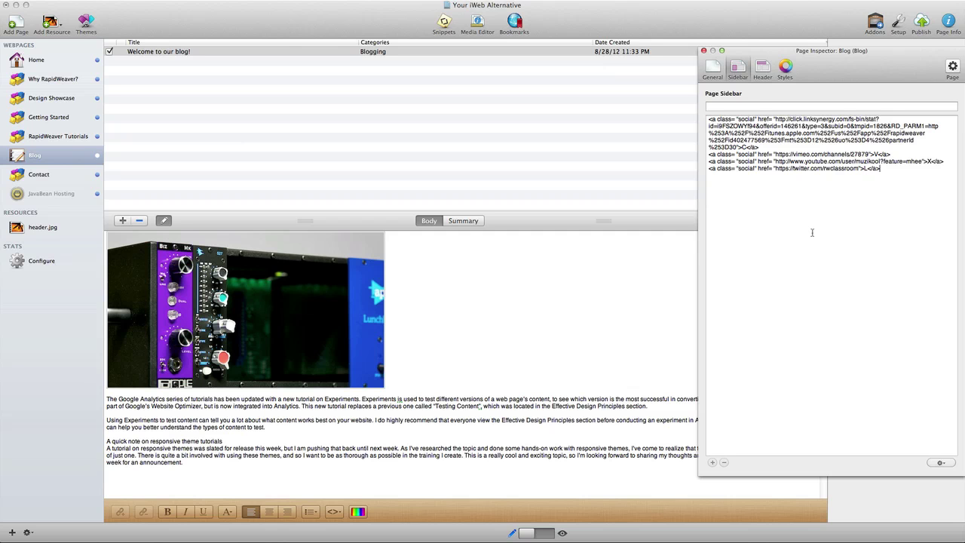
{"action": "left_click", "coordinate": [703, 51]}
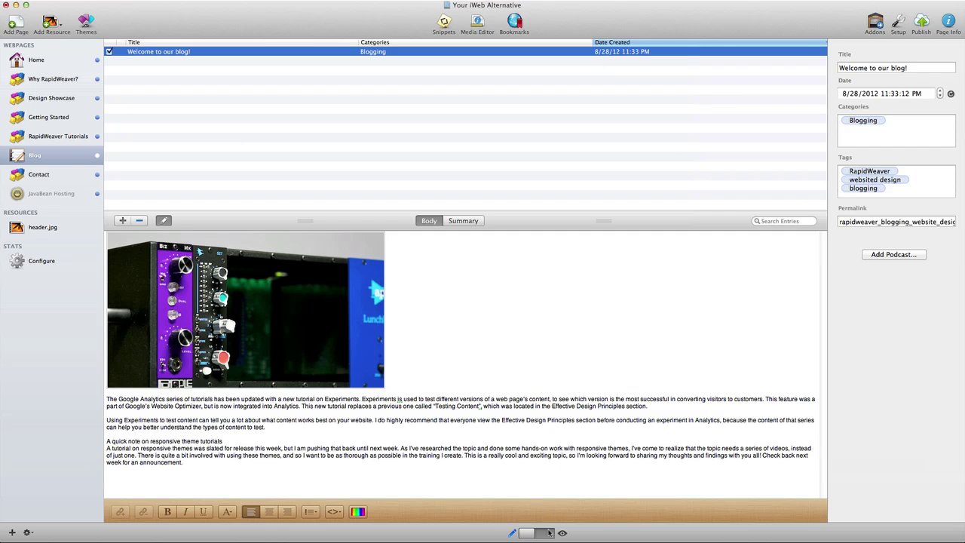
{"action": "left_click", "coordinate": [550, 532]}
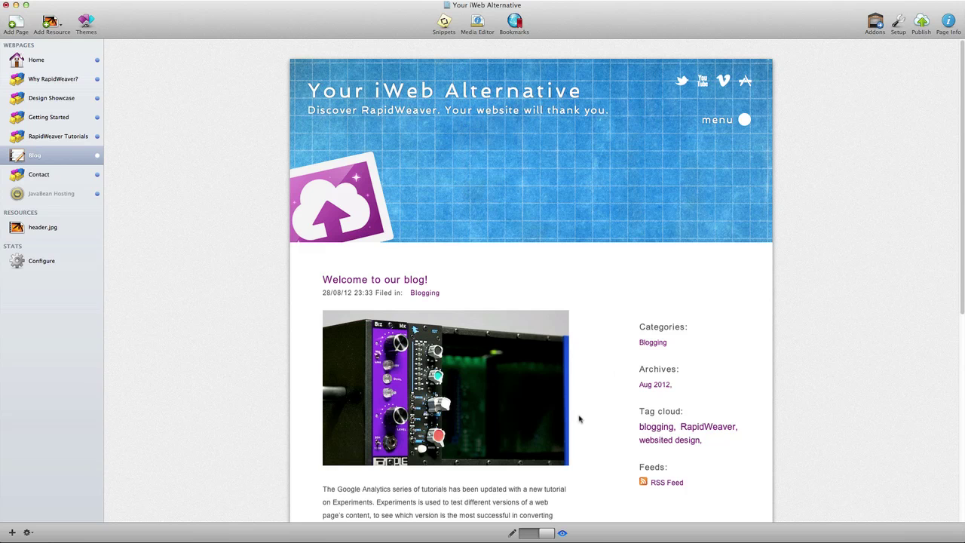
{"action": "left_click", "coordinate": [530, 532]}
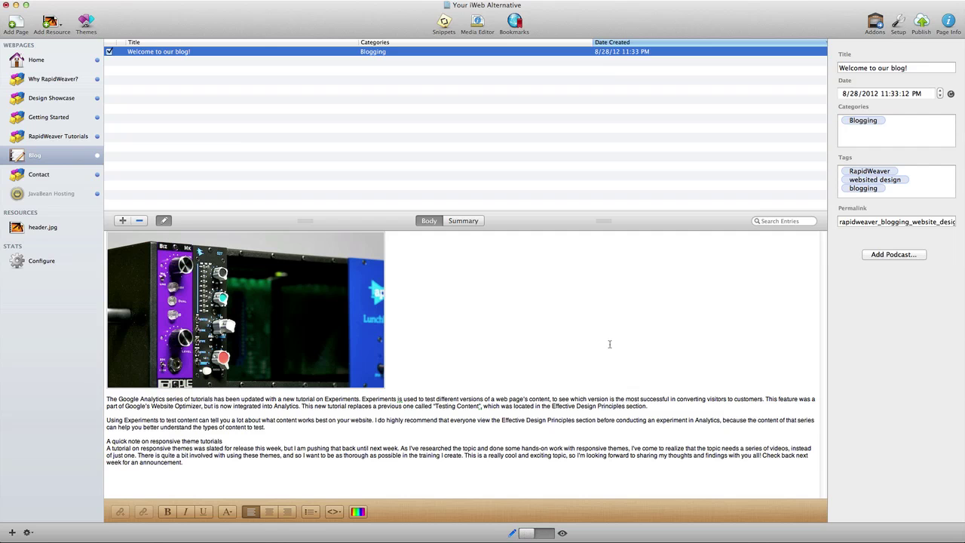